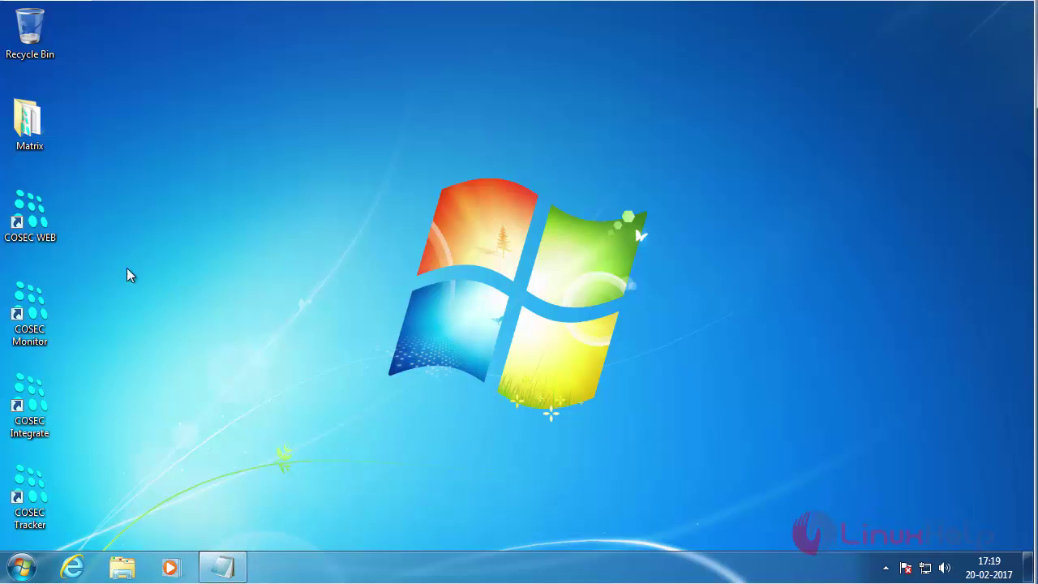
# Select the COSEC WEB shortcut on the Windows 7 desktop
pyautogui.click(41, 229)
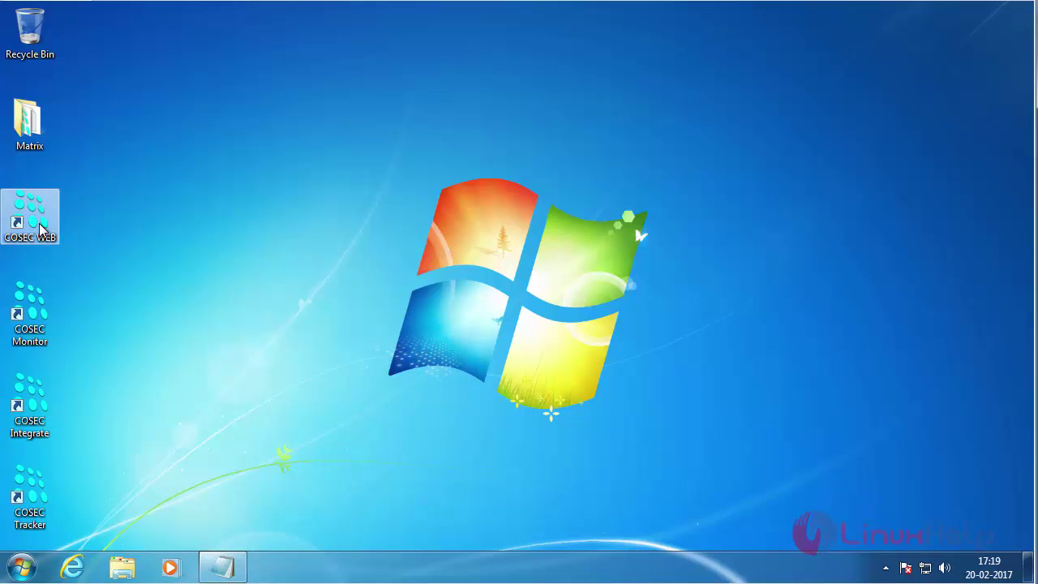
pyautogui.doubleClick(40, 228)
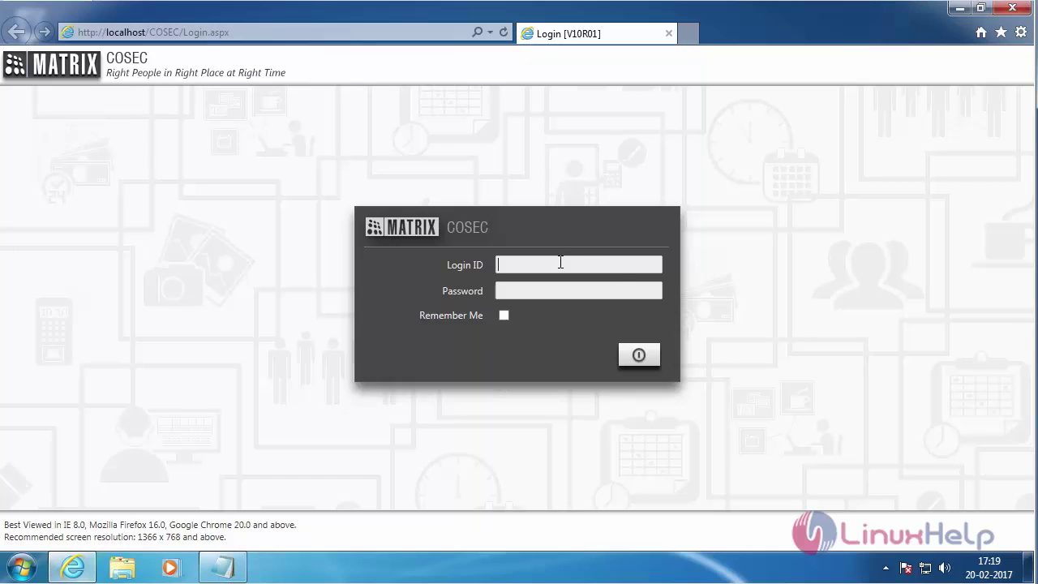
pyautogui.write('sa')
pyautogui.press('Tab')
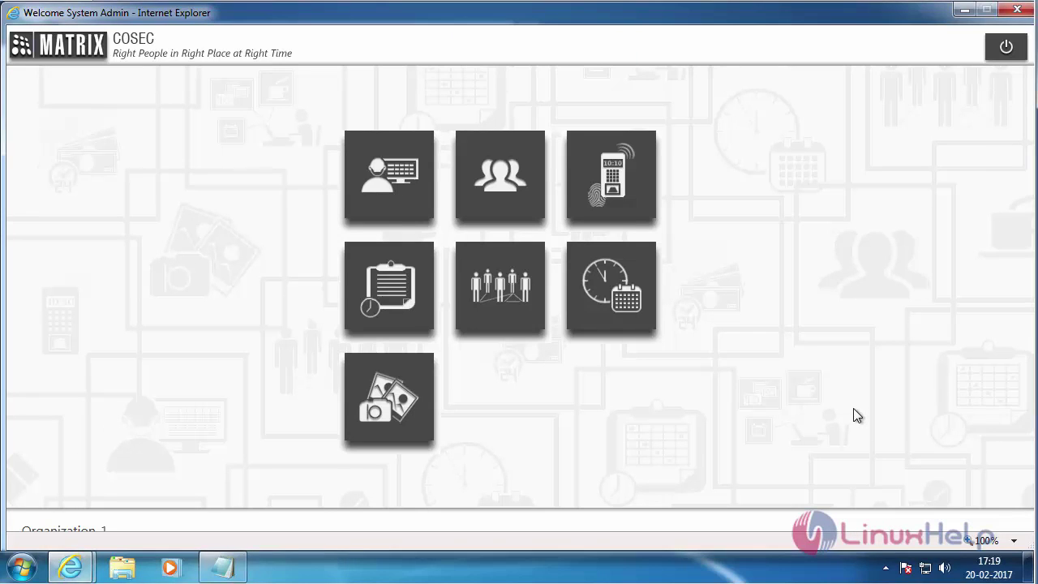
pyautogui.moveTo(499, 175)
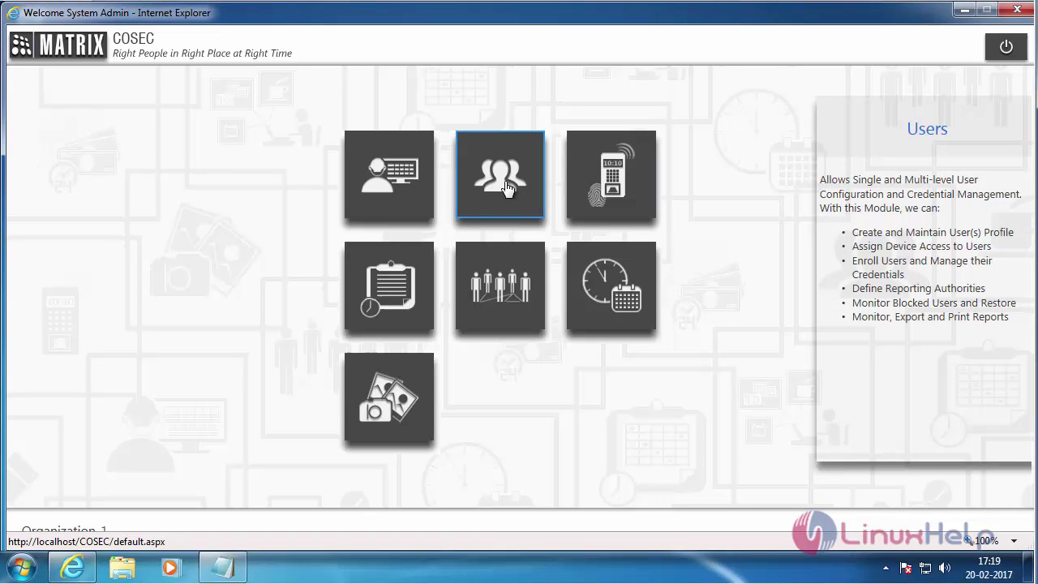
# Open the User List in the Users module, showing a total of 0 users
pyautogui.click(505, 188)
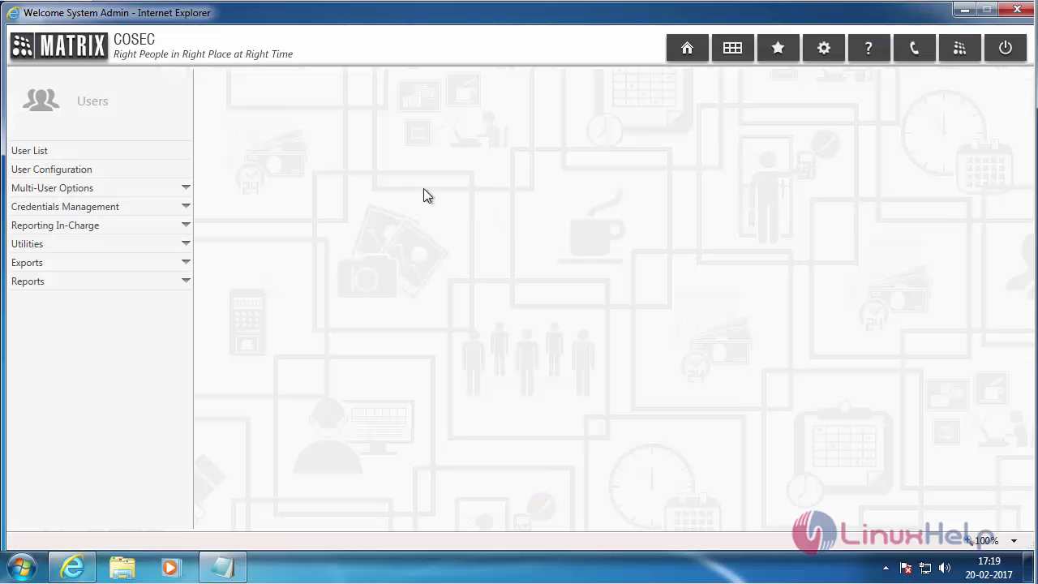
pyautogui.click(99, 153)
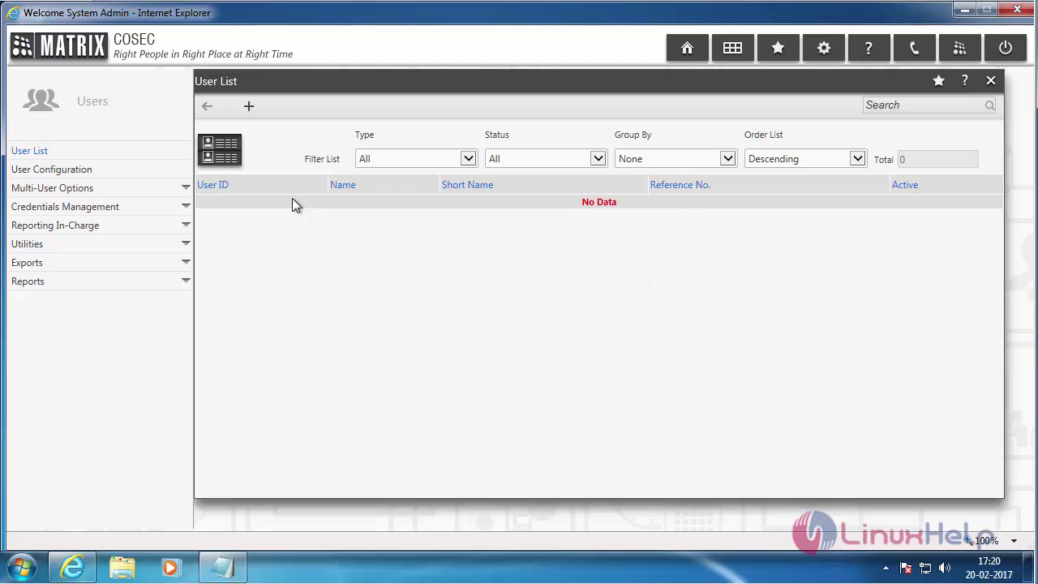
# Create and save user ID 101 with name 'user1' and short name 'user1'
pyautogui.click(248, 109)
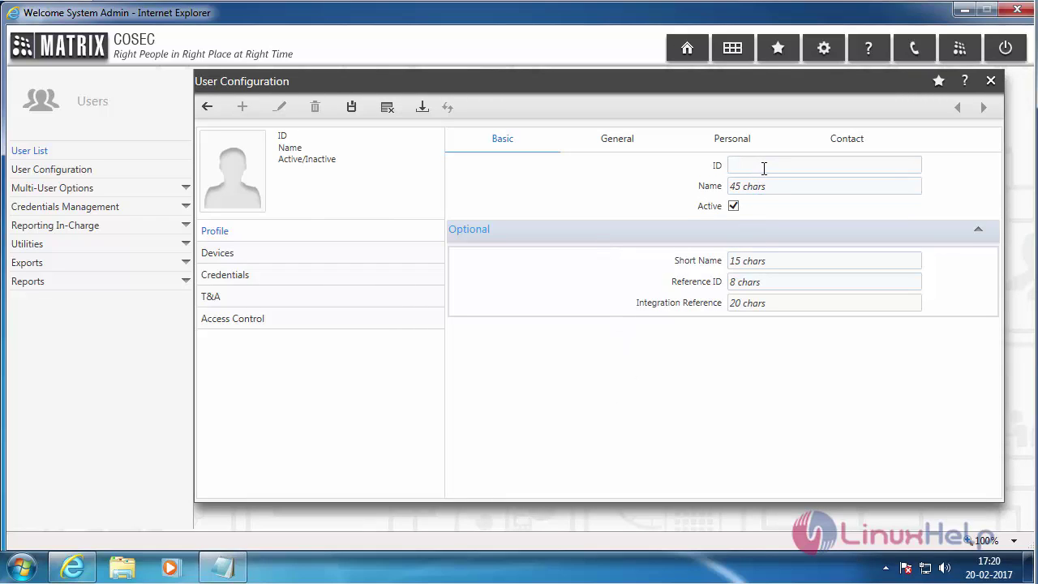
pyautogui.write('101')
pyautogui.click(767, 184)
pyautogui.write('user1')
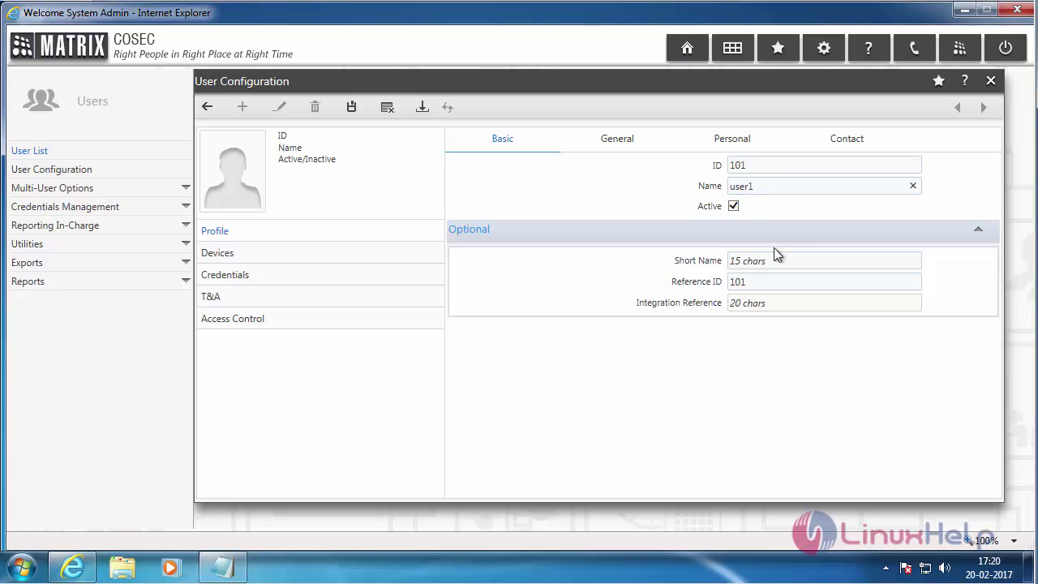
pyautogui.click(775, 259)
pyautogui.write('user1')
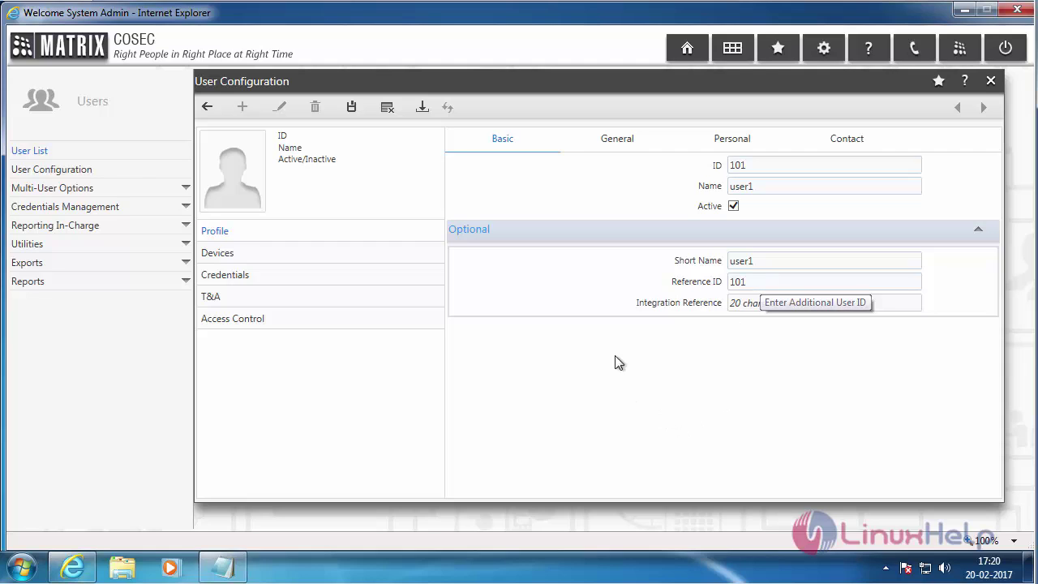
pyautogui.click(353, 110)
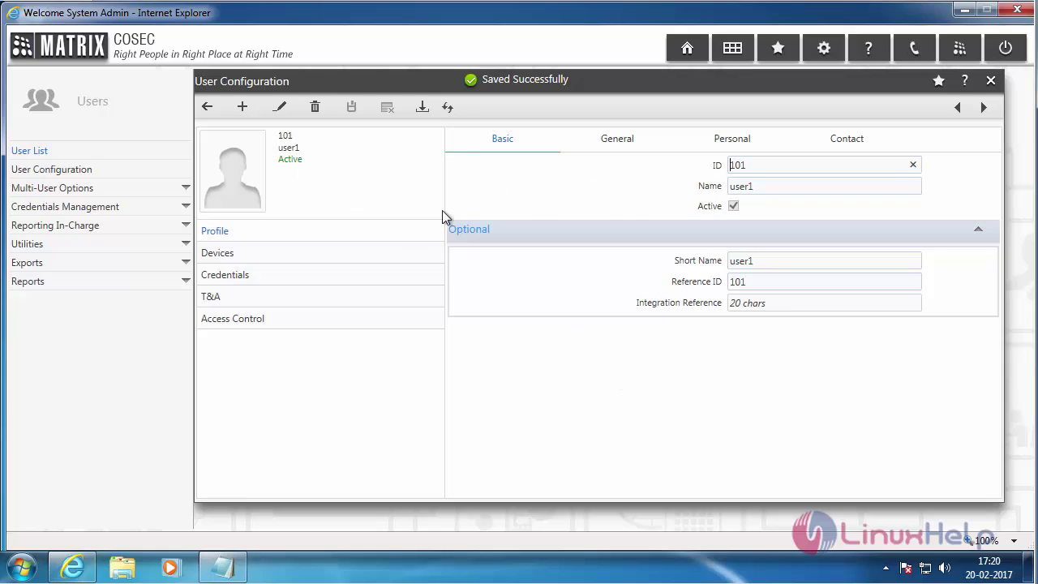
# Review user1's General, Personal and Contact details, all of which are blank
pyautogui.click(637, 150)
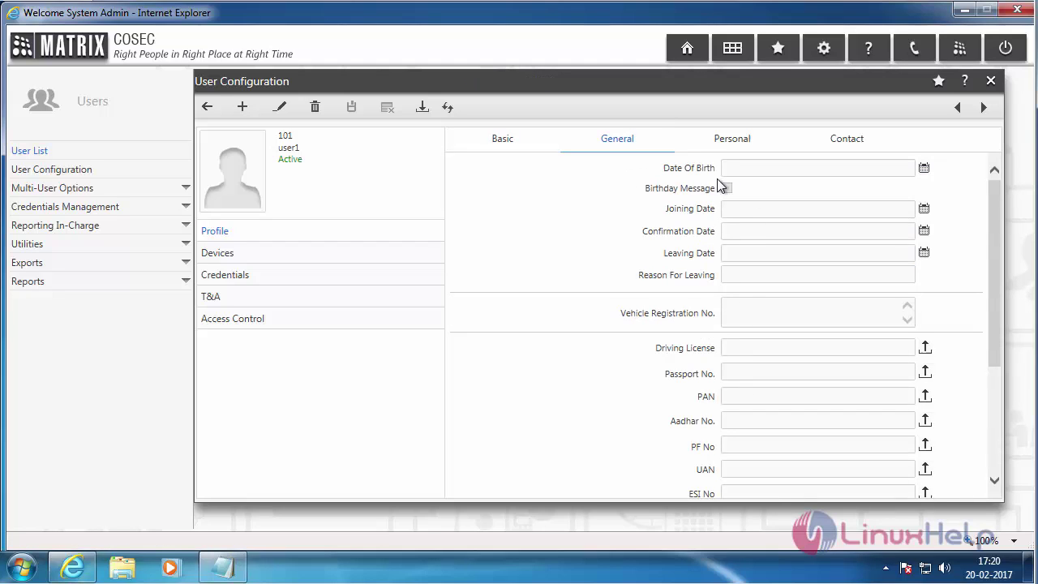
pyautogui.click(729, 140)
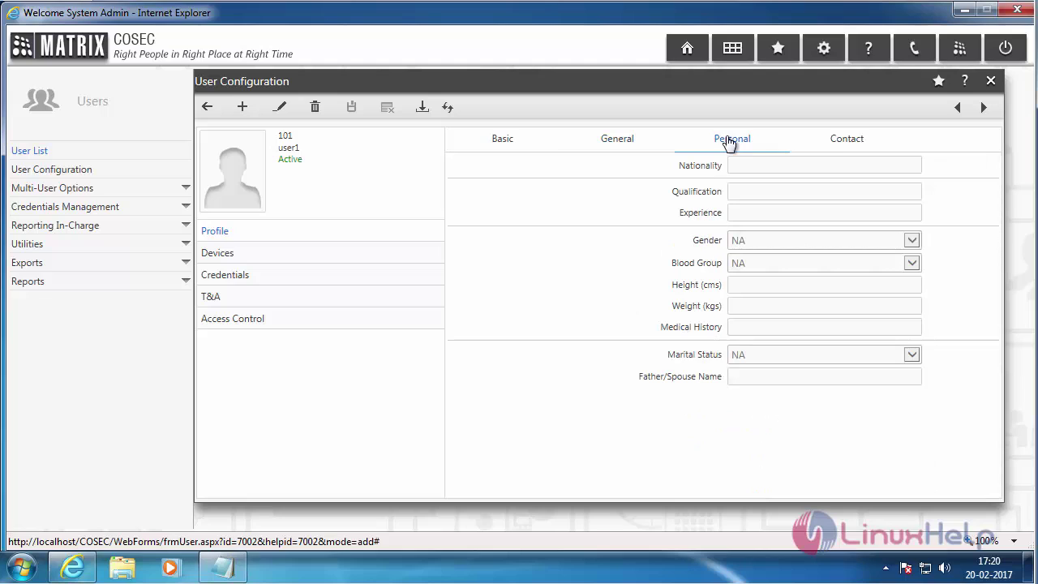
pyautogui.click(849, 138)
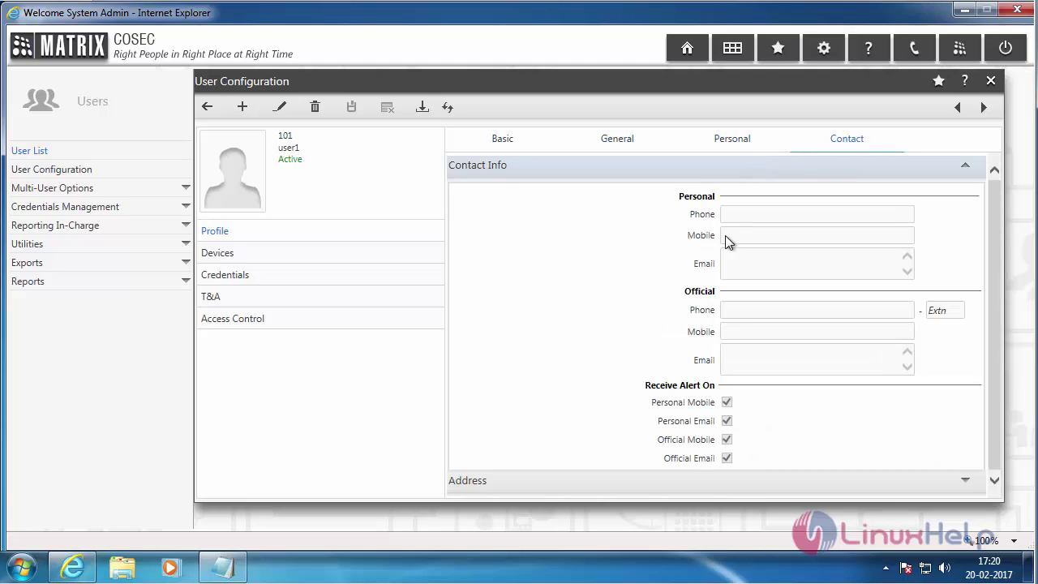
# Show user1's Devices page, which has no devices or device groups assigned
pyautogui.click(369, 264)
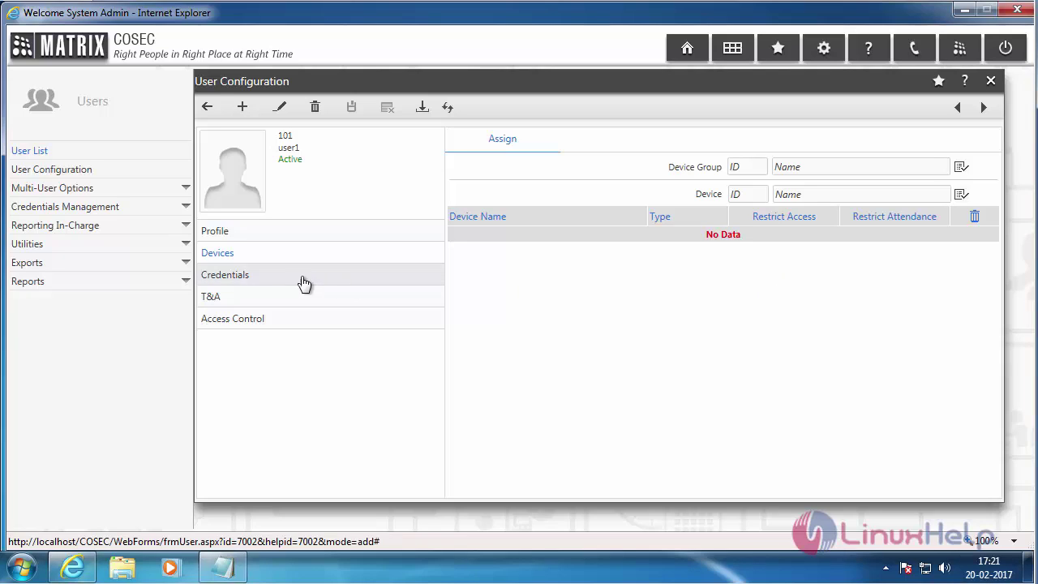
# Show user1's Credentials: no PIN or cards, PVR group 1, zero fingers and palms
pyautogui.click(234, 279)
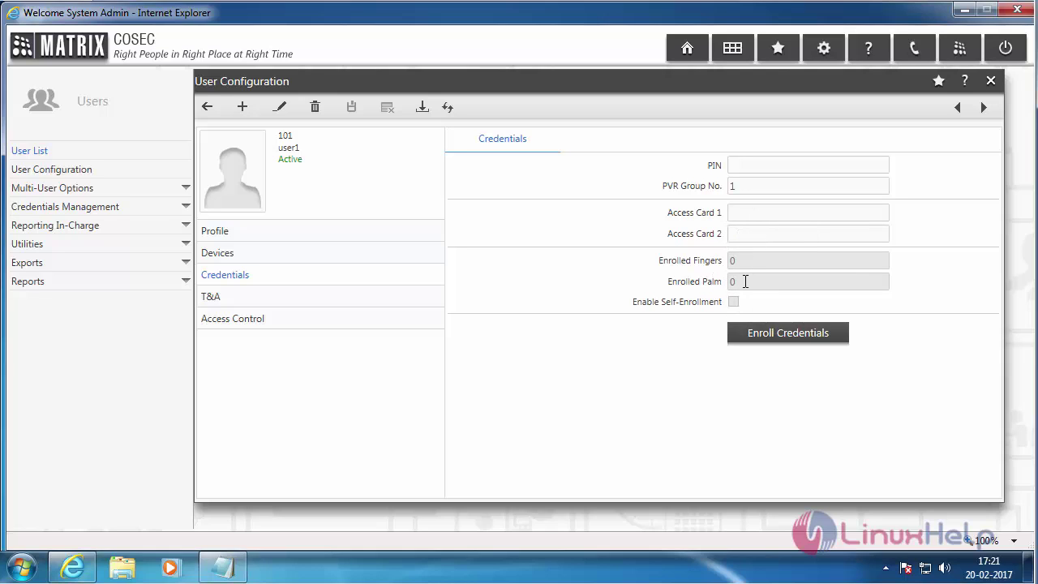
pyautogui.click(809, 334)
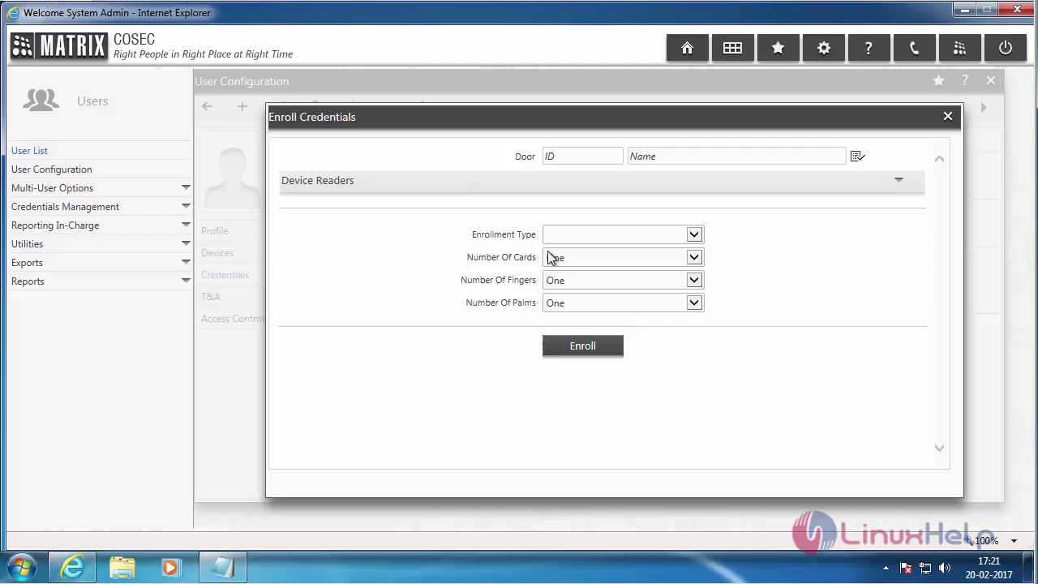
pyautogui.click(857, 158)
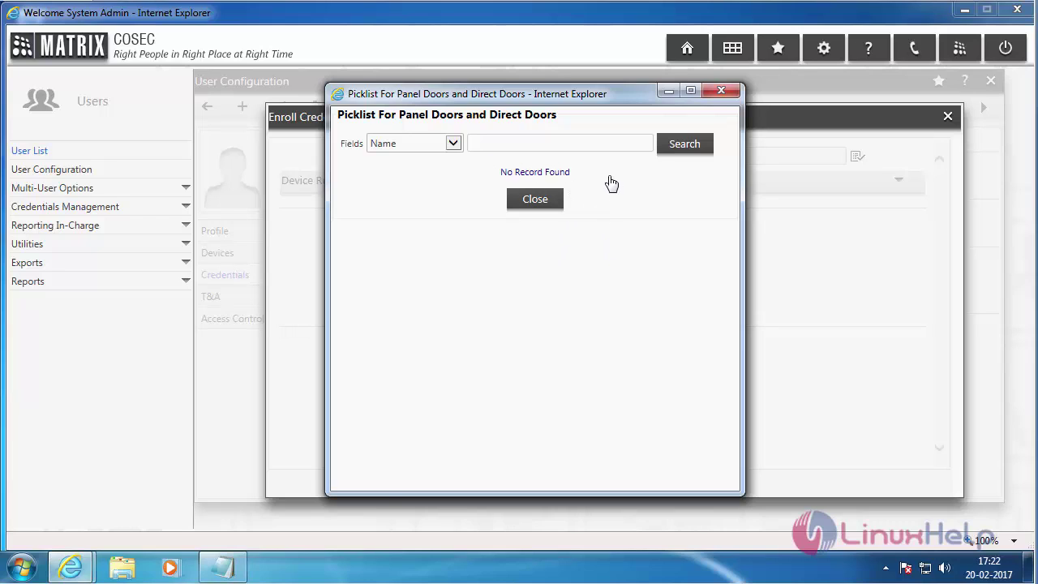
pyautogui.click(719, 93)
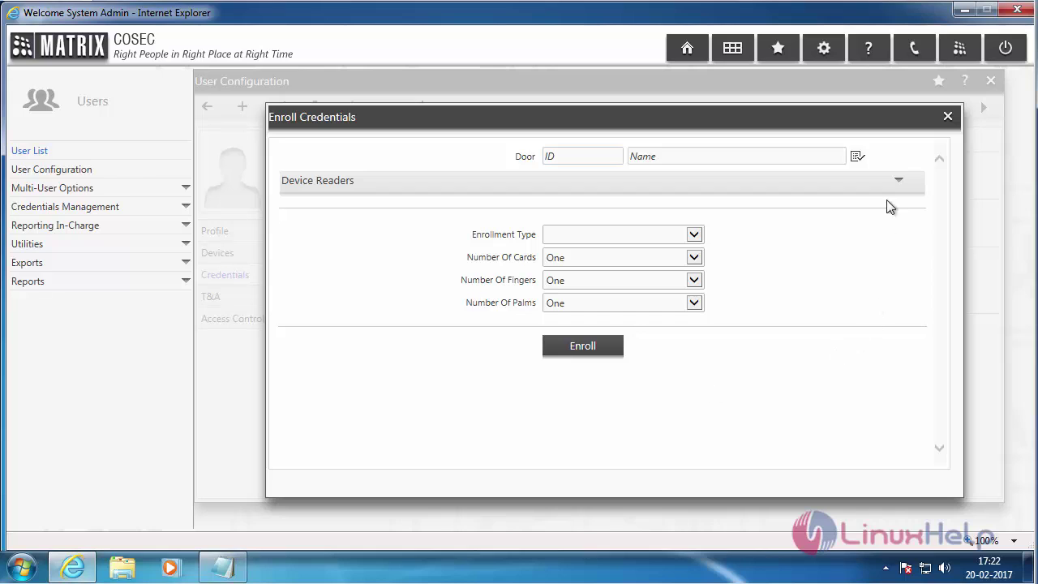
pyautogui.click(949, 117)
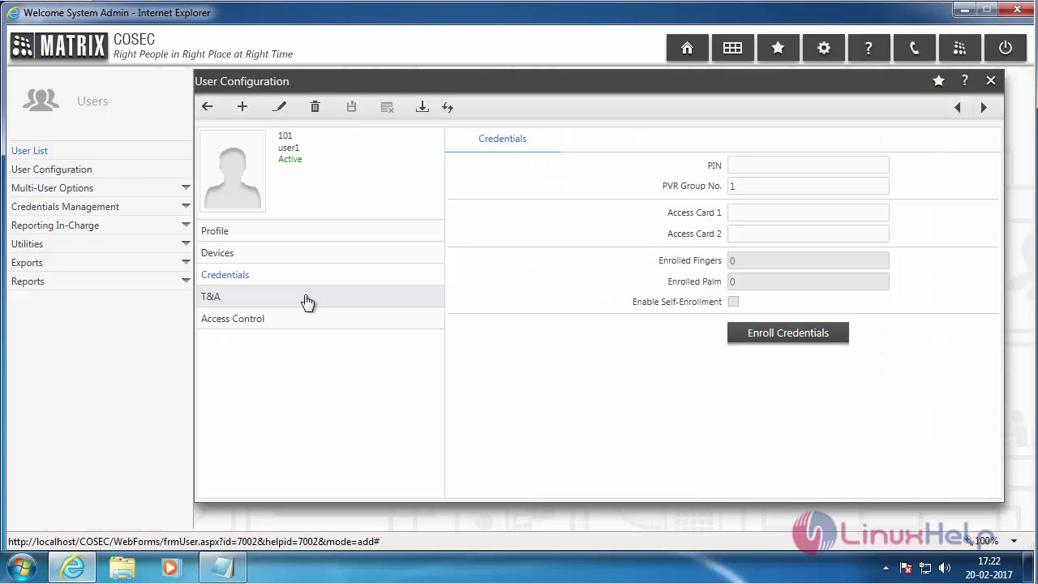
# Review user1's T&A Group, Attendance and Policy tabs, then Access Control (level 8, General Shift)
pyautogui.click(308, 302)
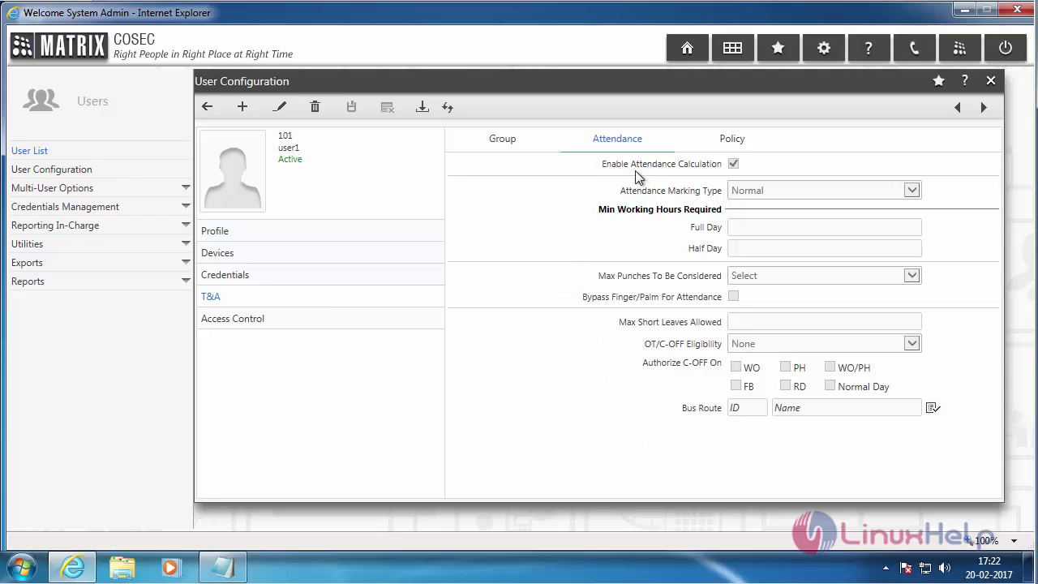
pyautogui.click(511, 146)
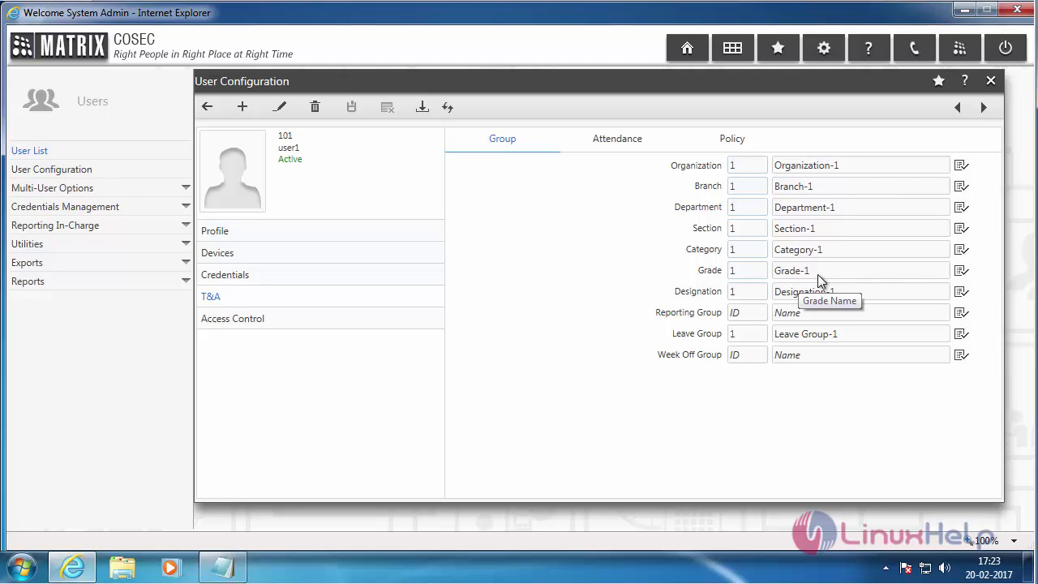
pyautogui.click(614, 142)
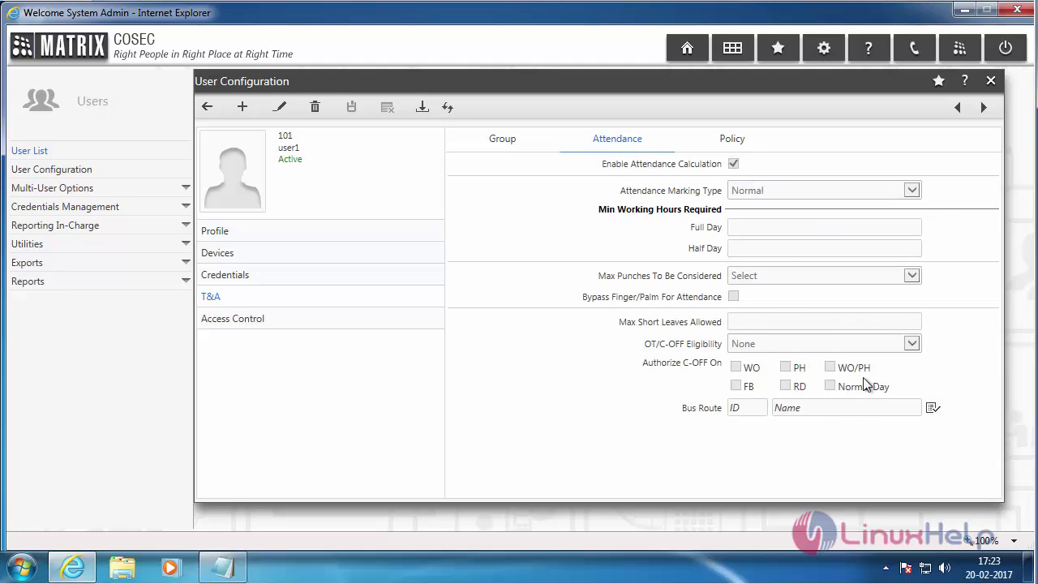
pyautogui.click(732, 139)
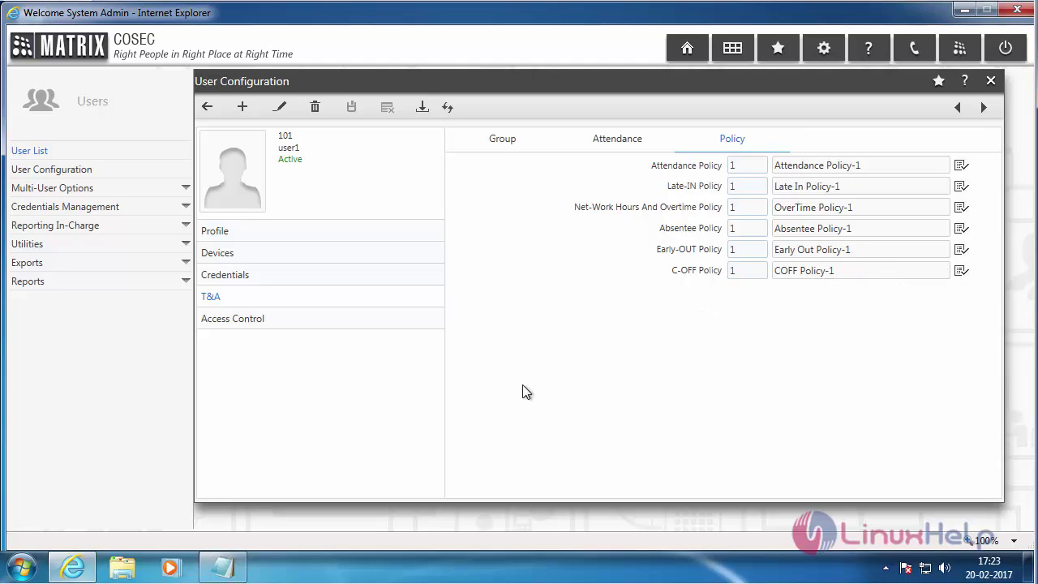
pyautogui.click(385, 326)
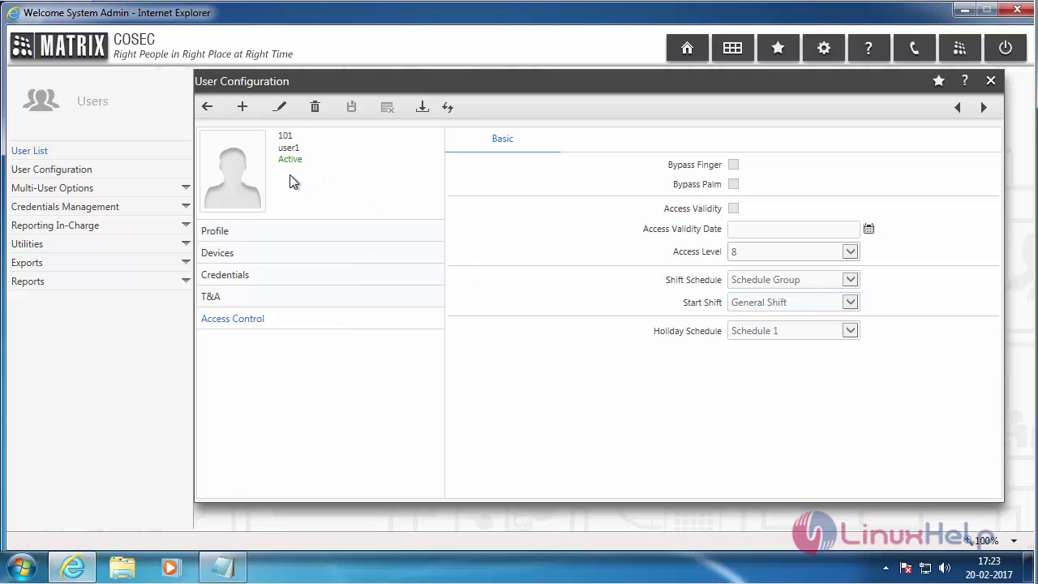
# Put user 101's record into edit mode and save it again
pyautogui.click(281, 107)
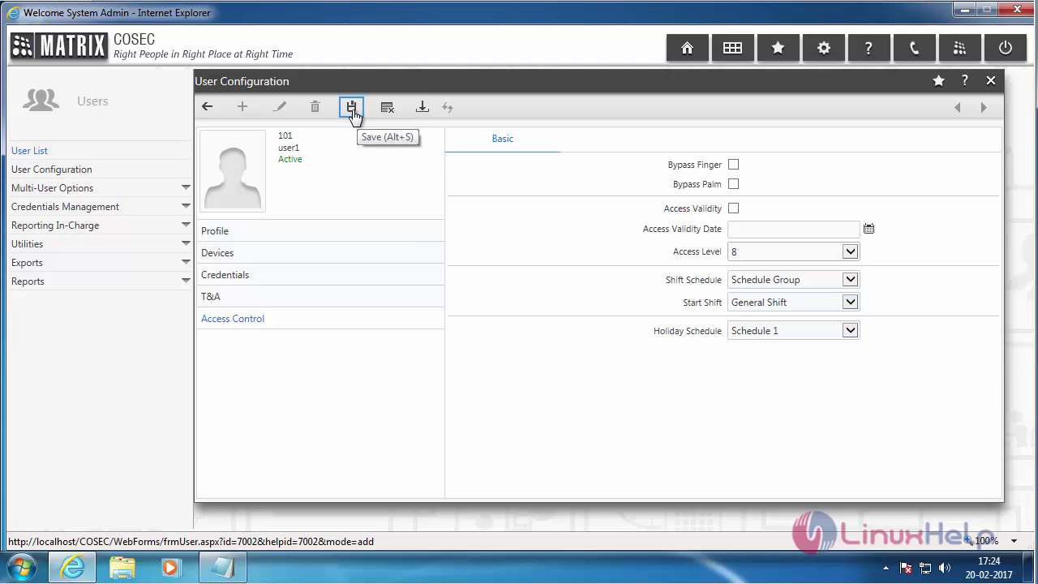
pyautogui.click(352, 113)
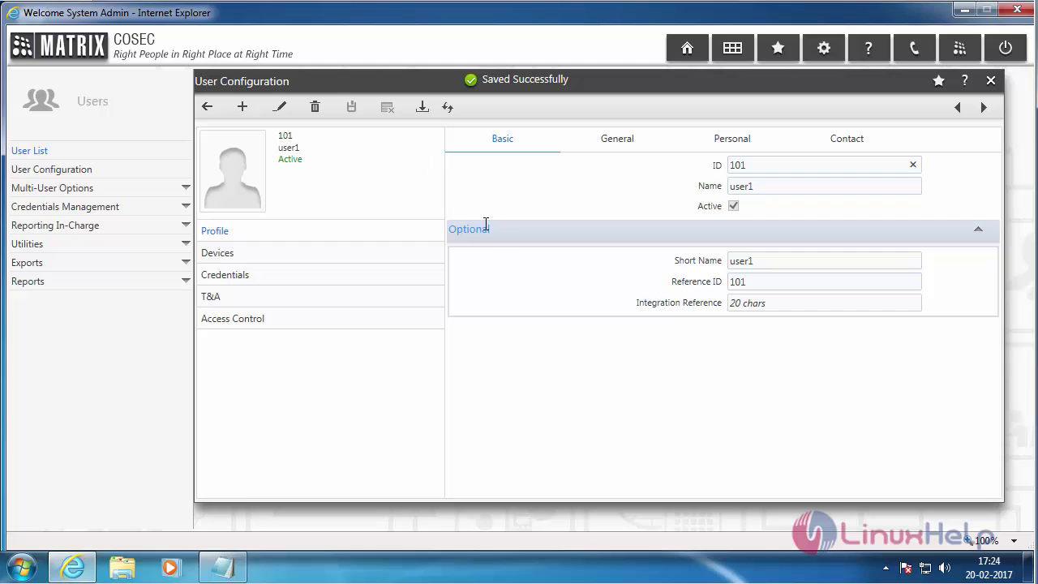
# Delete user 101, confirming both prompts including the linked document warning
pyautogui.click(317, 110)
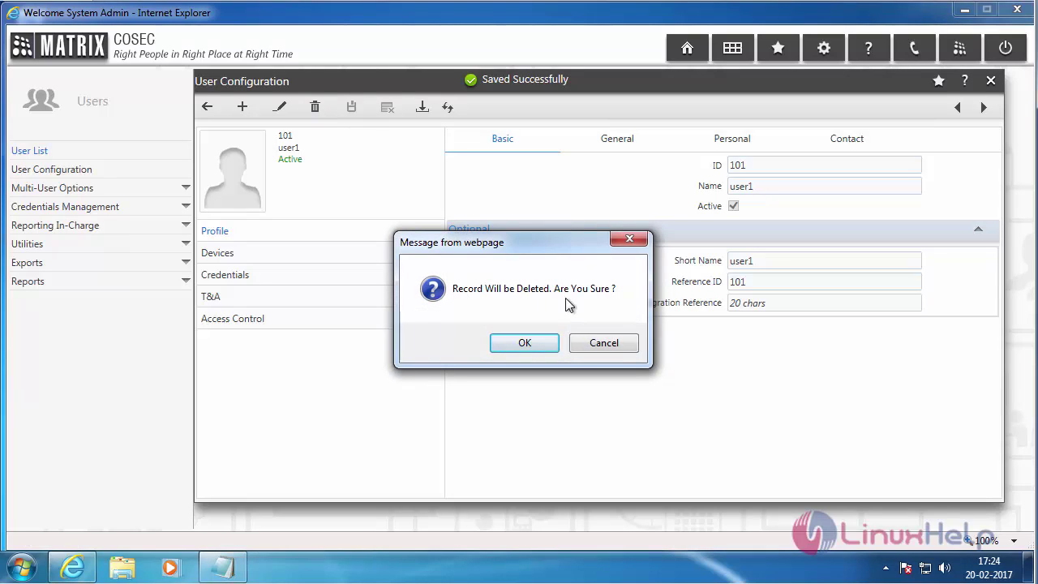
pyautogui.click(525, 342)
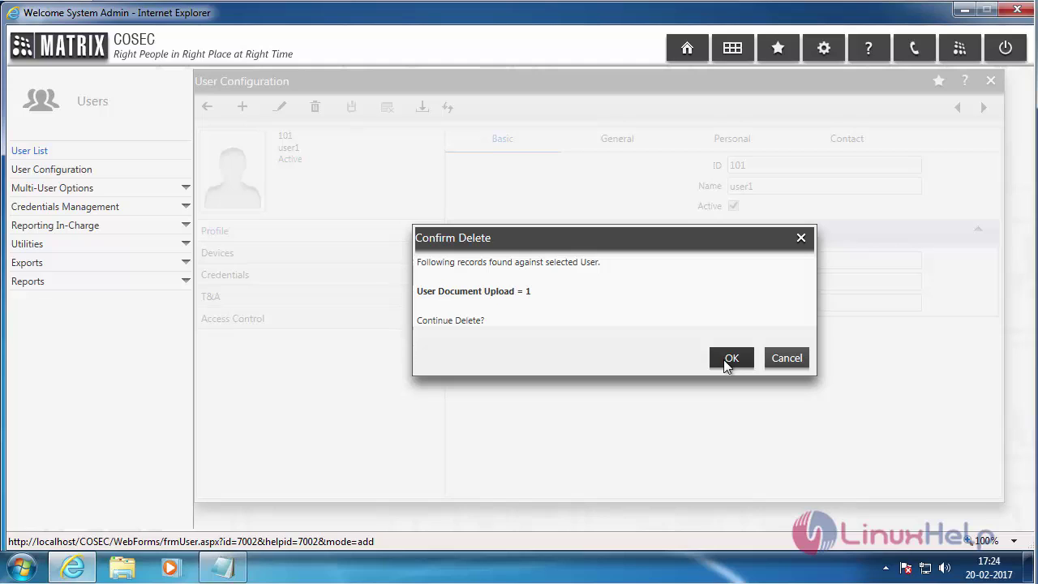
pyautogui.click(727, 358)
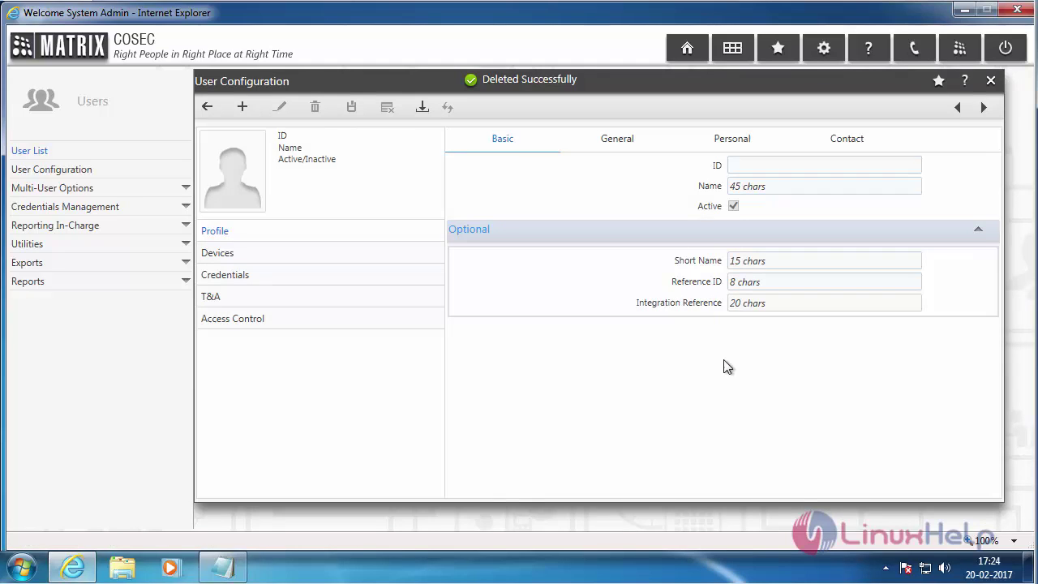